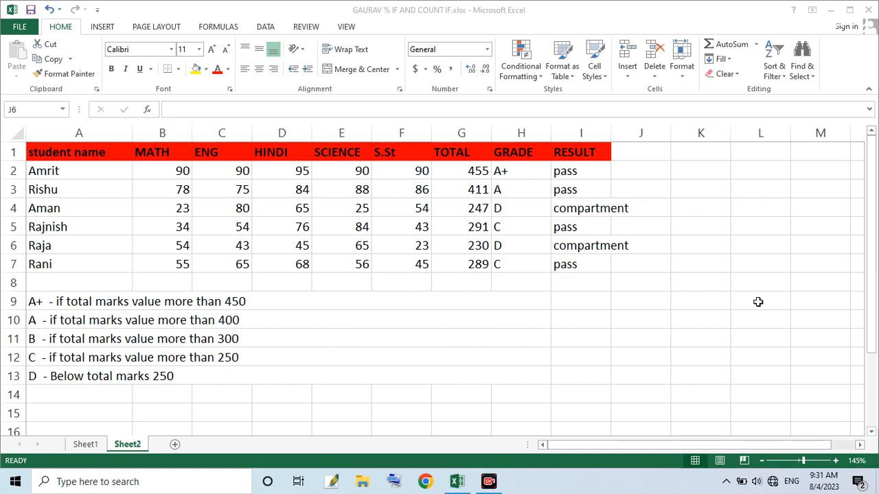
# Step: Examine the existing RESULT formula in cell I2, leaving it as it is
pyautogui.doubleClick(581, 171)
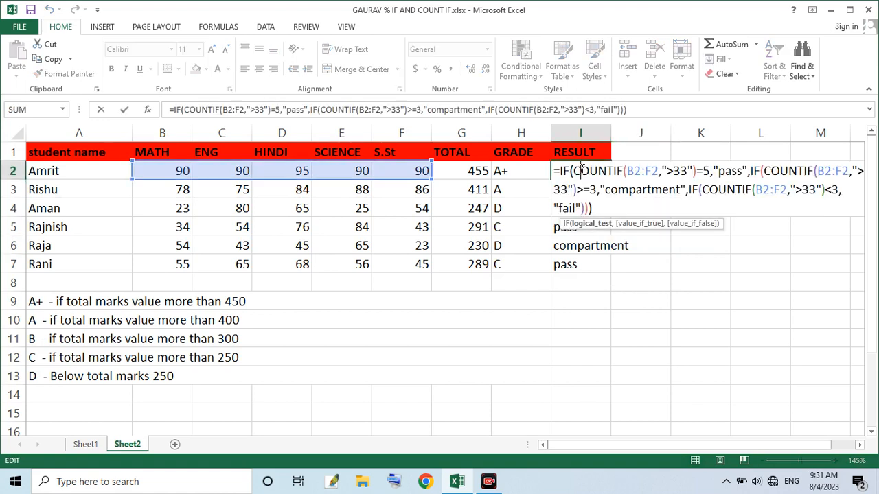
pyautogui.click(599, 209)
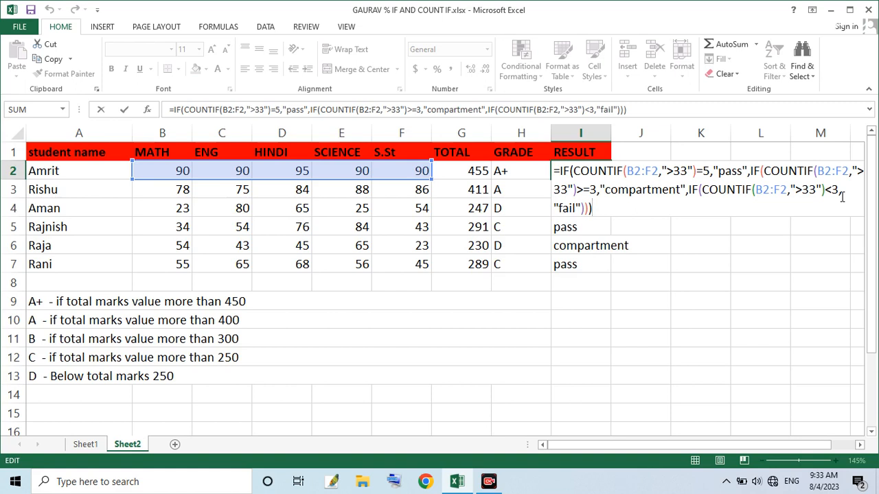
pyautogui.press('Return')
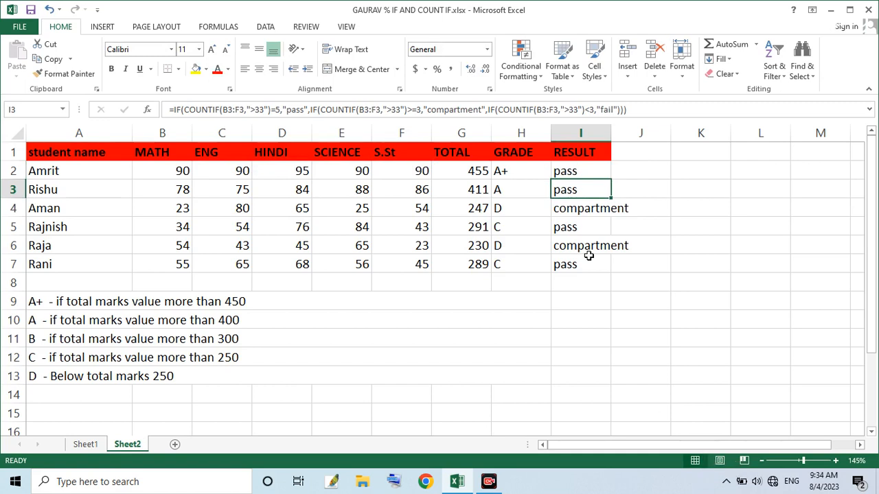
# Step: Clear the existing results from I2:I7 in the RESULT column
pyautogui.click(560, 173)
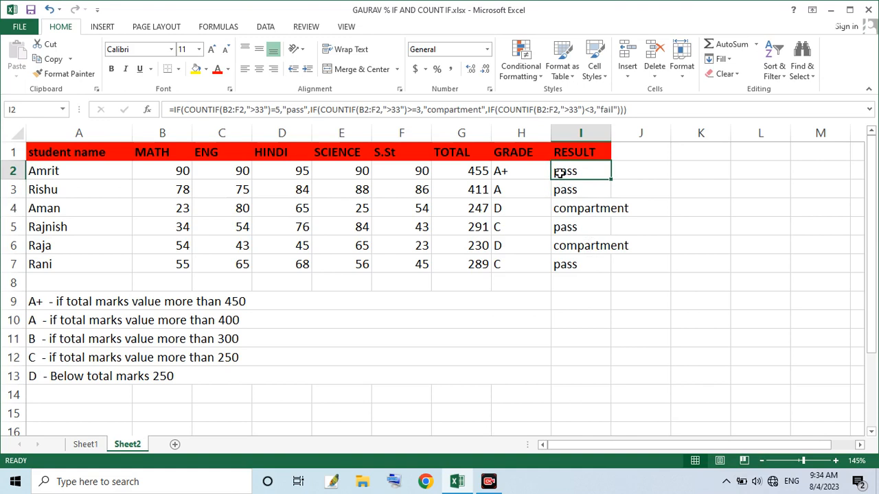
pyautogui.moveTo(559, 173); pyautogui.dragTo(575, 265)
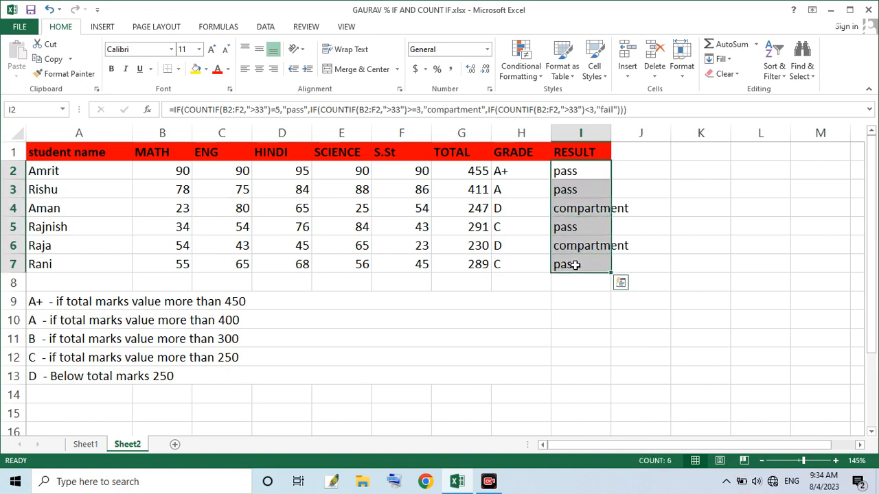
pyautogui.press('Delete')
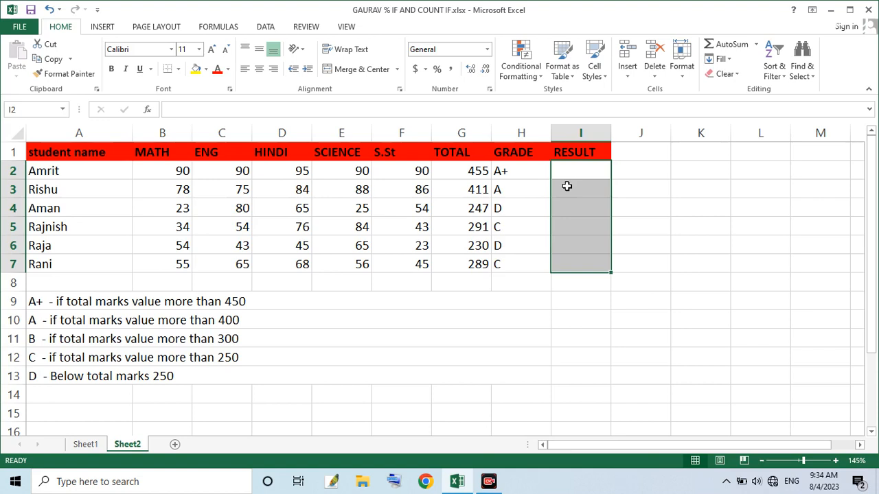
# Step: Begin an IF formula in I2 whose logical test uses COUNTIF(B2:F2,">33") to count the subject marks above 33
pyautogui.write('=')
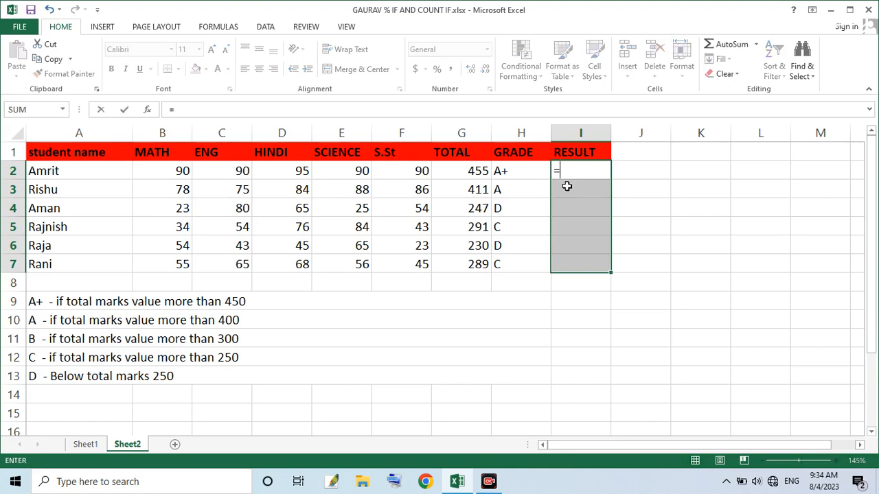
pyautogui.write('if')
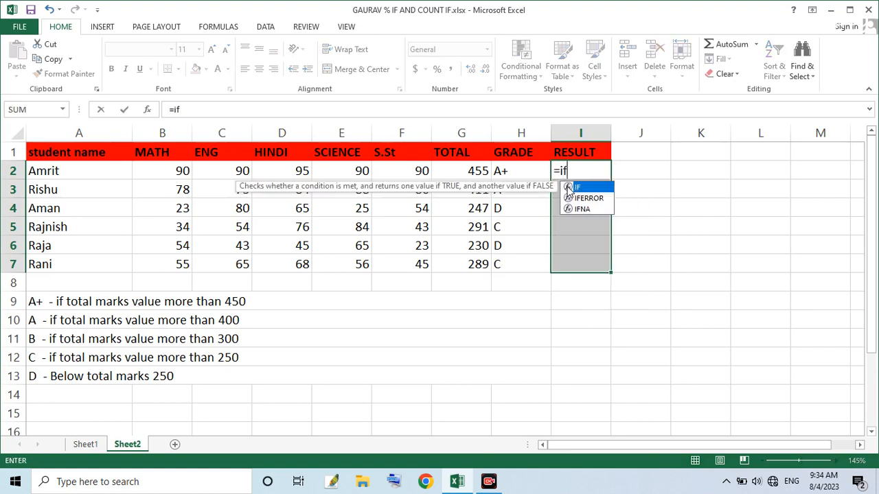
pyautogui.doubleClick(577, 187)
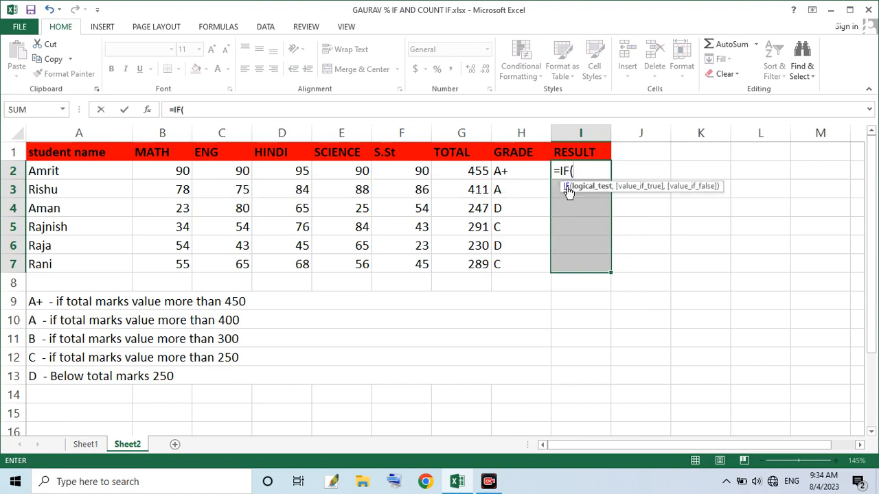
pyautogui.write('cou')
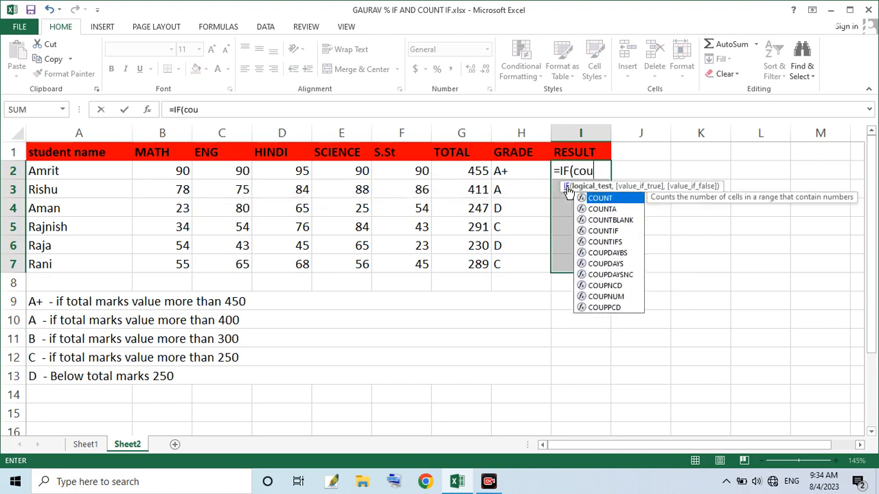
pyautogui.write('ntif')
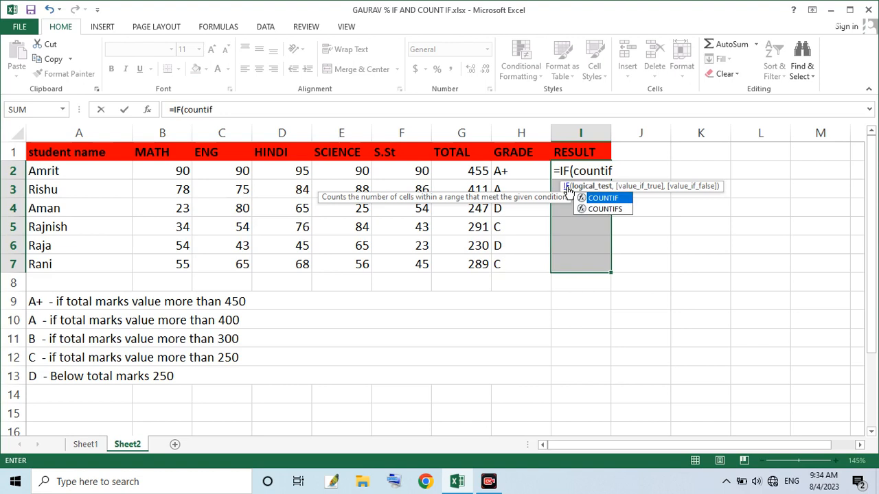
pyautogui.press('Tab')
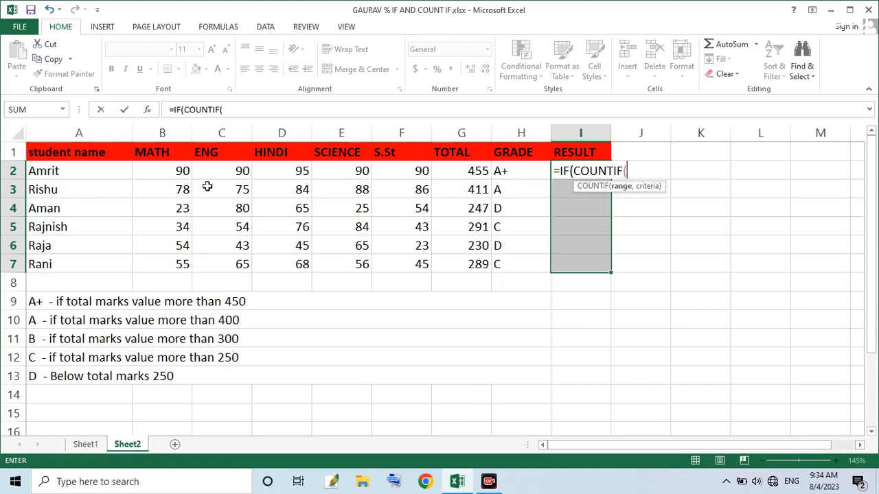
pyautogui.click(181, 171)
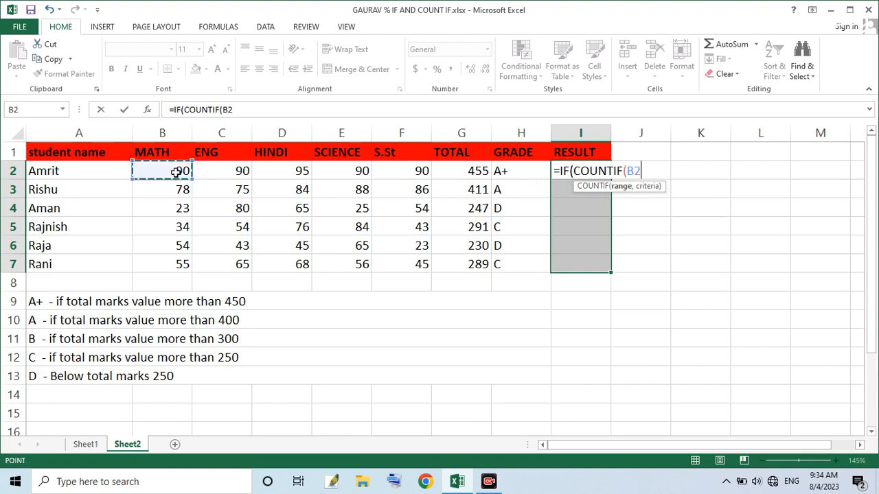
pyautogui.moveTo(181, 171); pyautogui.dragTo(392, 169)
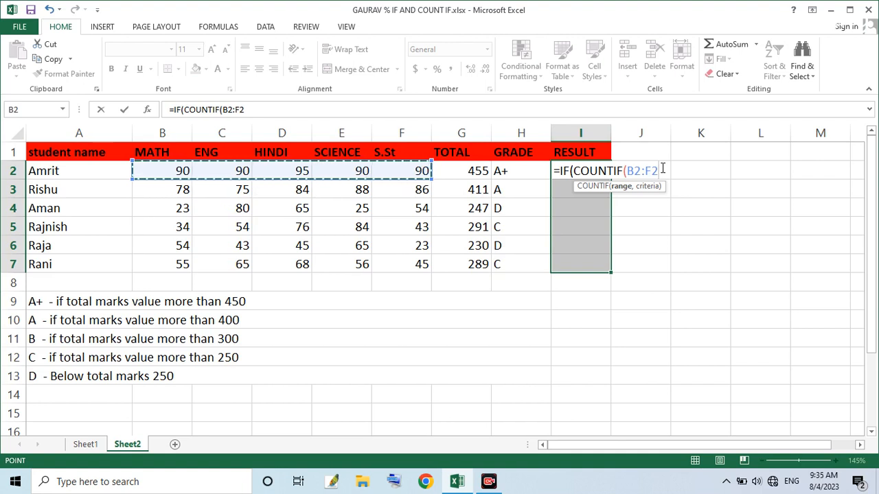
pyautogui.write(',"')
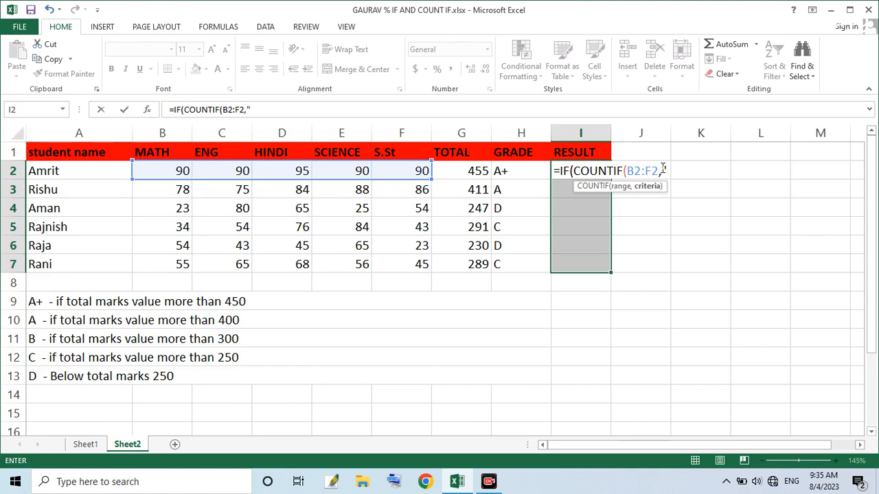
pyautogui.write('>33')
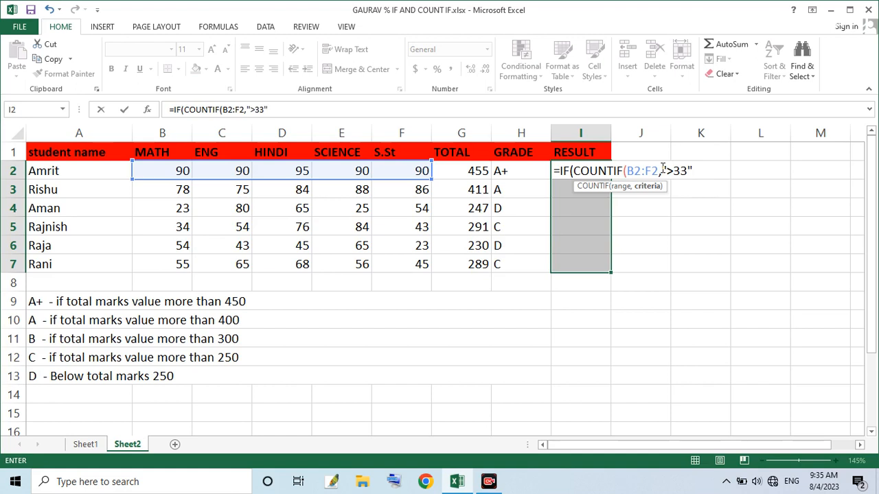
pyautogui.write(')')
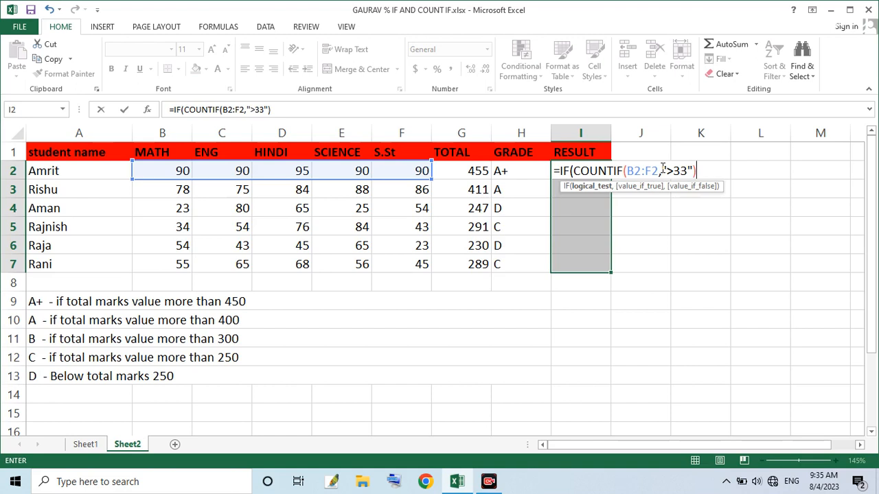
# Step: Complete the first IF test in the I2 formula with =5 and set its true value to "PASS"
pyautogui.write('=5')
pyautogui.write(',')
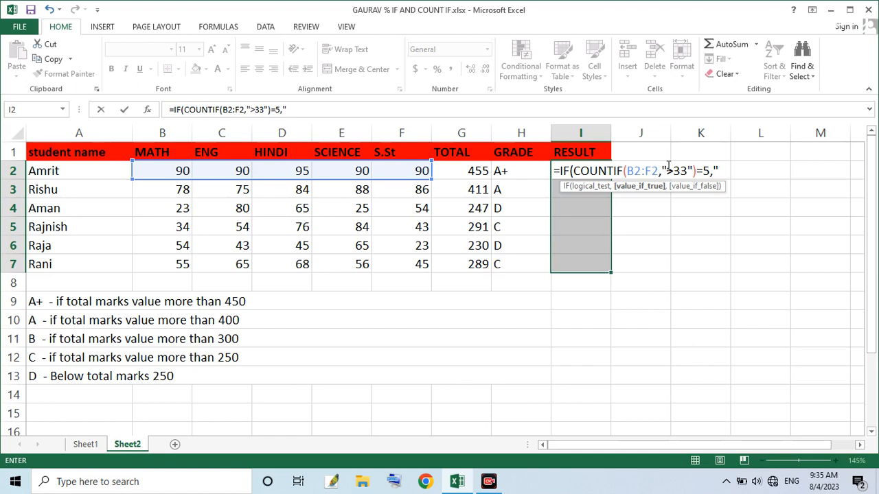
pyautogui.write('PASS"')
pyautogui.write(',')
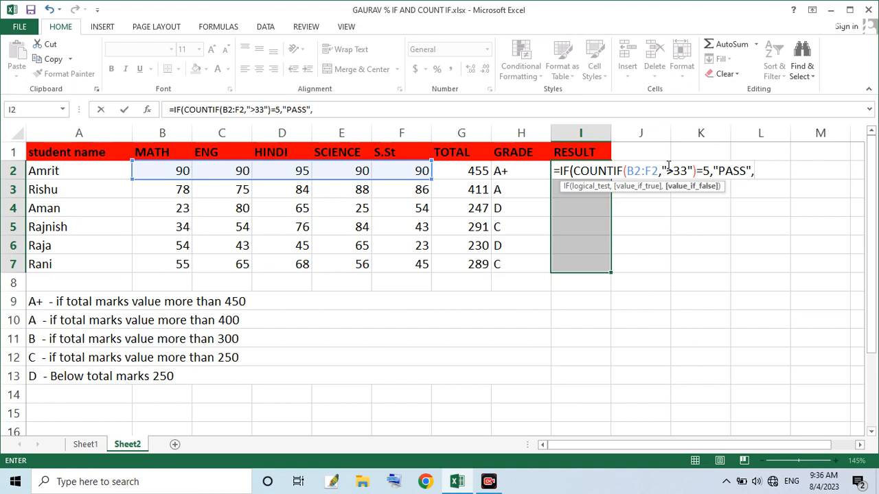
# Step: Nest a second IF as the false value in the I2 formula, testing COUNTIF(B2:F2,">33")
pyautogui.write('IF')
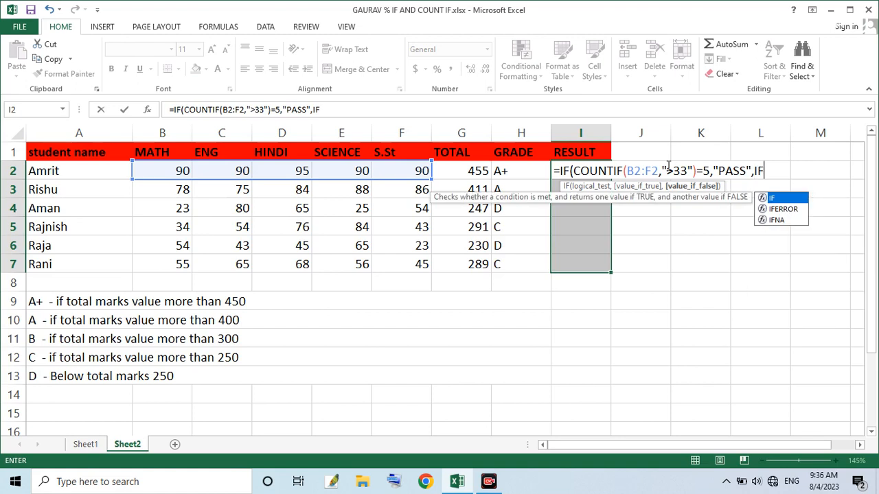
pyautogui.write('(C')
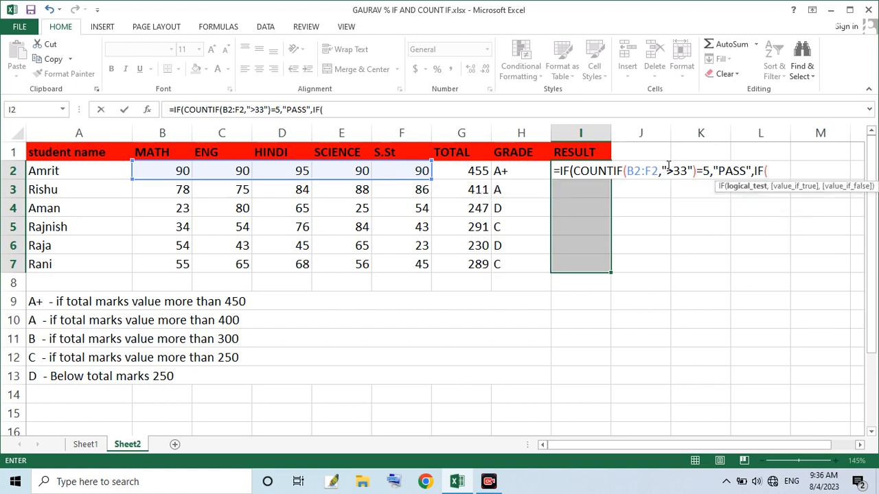
pyautogui.write('O')
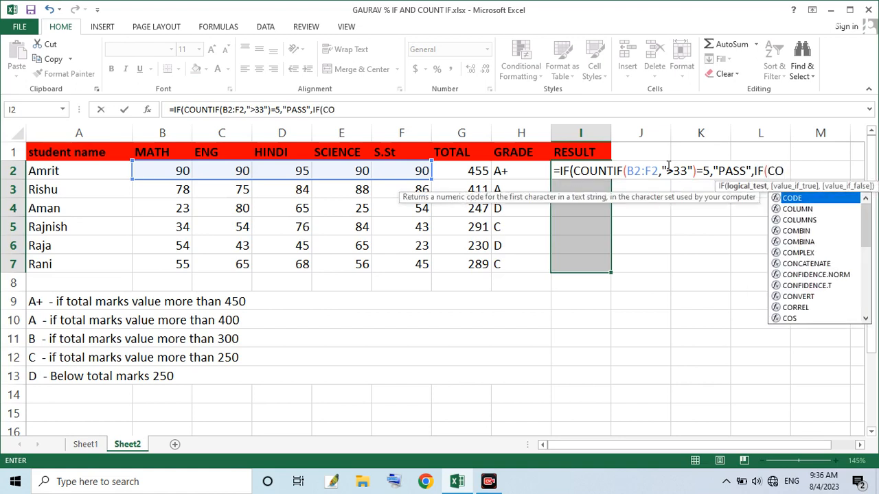
pyautogui.write('UNT')
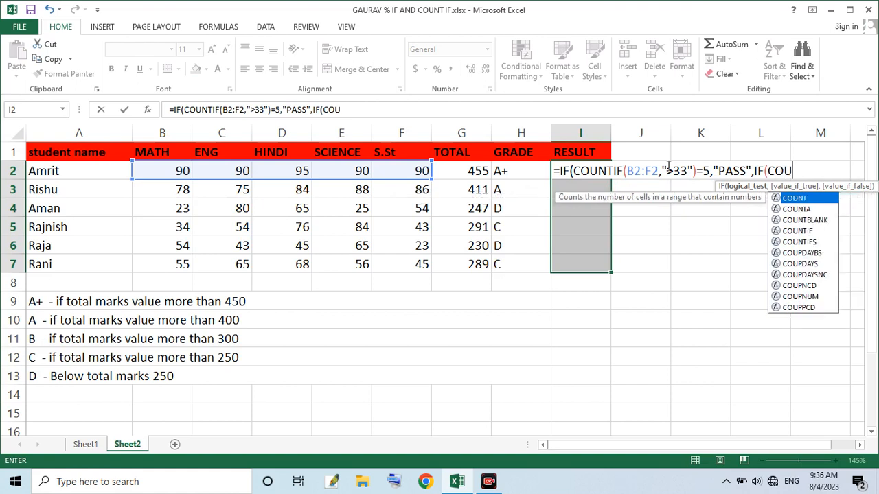
pyautogui.write('IF(')
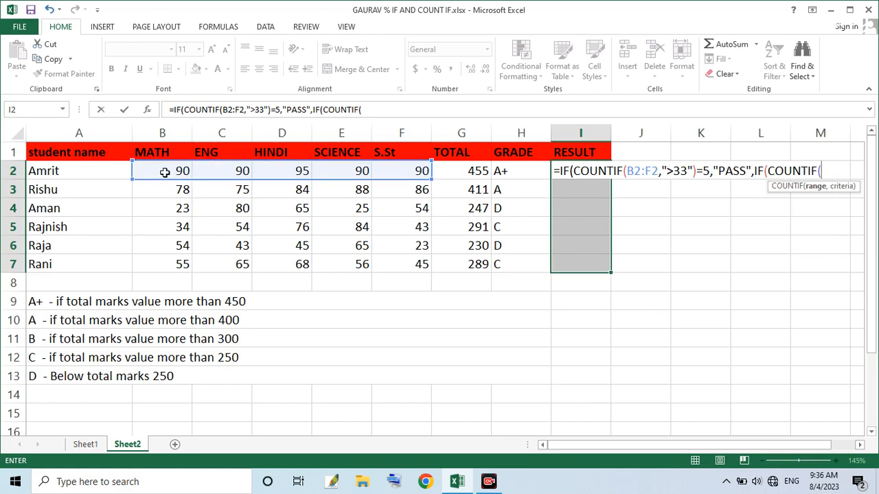
pyautogui.moveTo(165, 172); pyautogui.dragTo(405, 168)
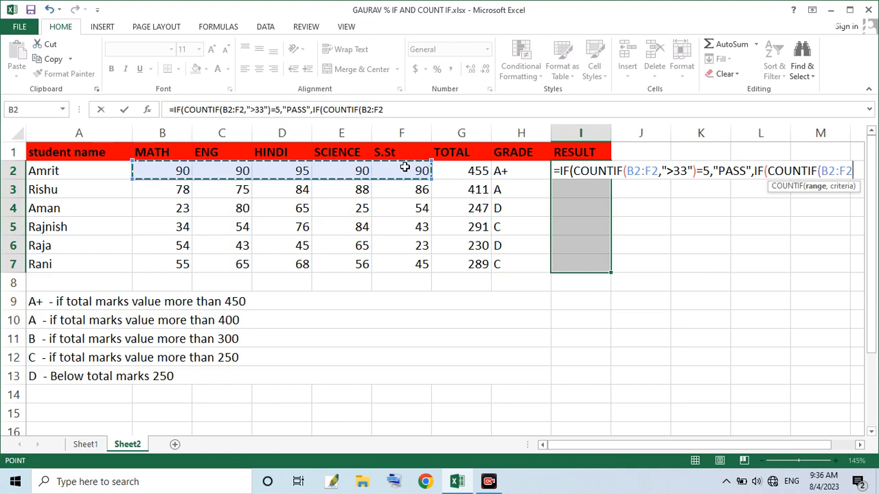
pyautogui.write(',')
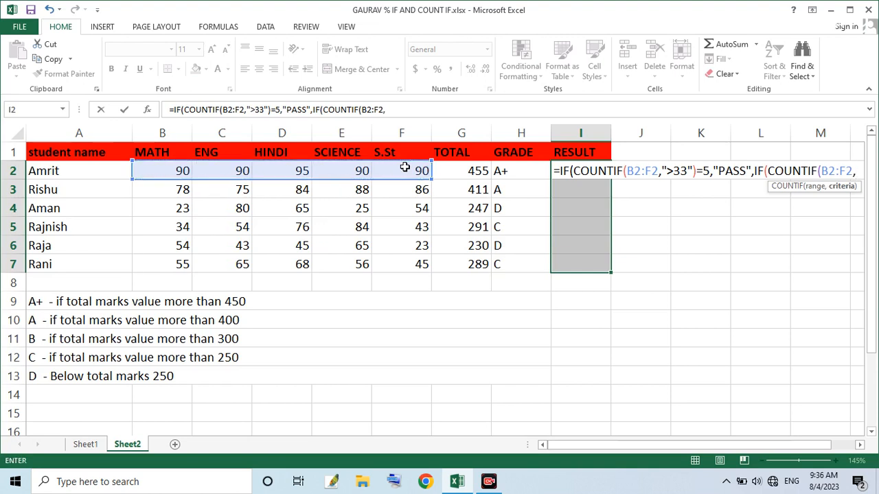
pyautogui.write('">')
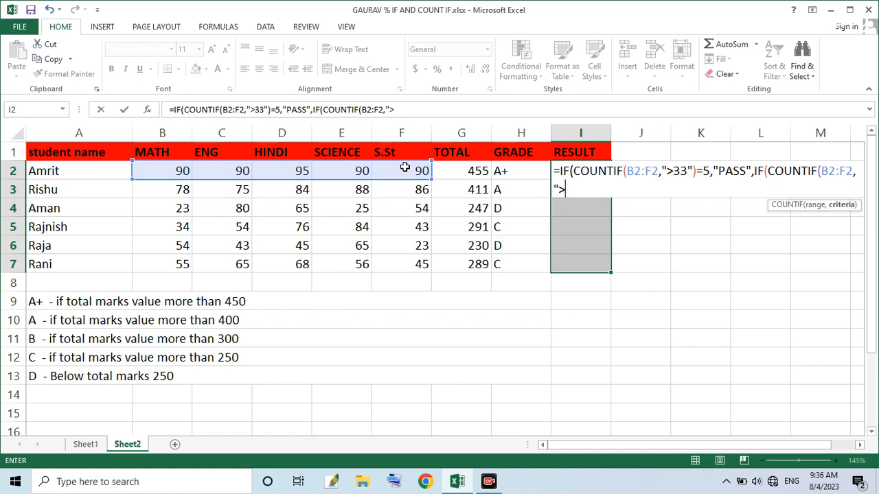
pyautogui.write('33"')
pyautogui.write(')')
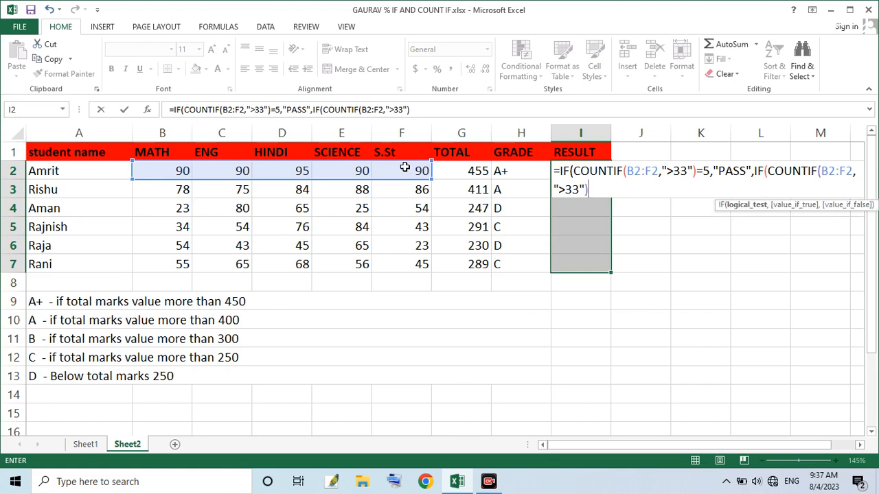
# Step: Complete the second IF test in the I2 formula with >=3 and set its true value to "COMPARTMENT"
pyautogui.write('>=3')
pyautogui.write(',"COMPART')
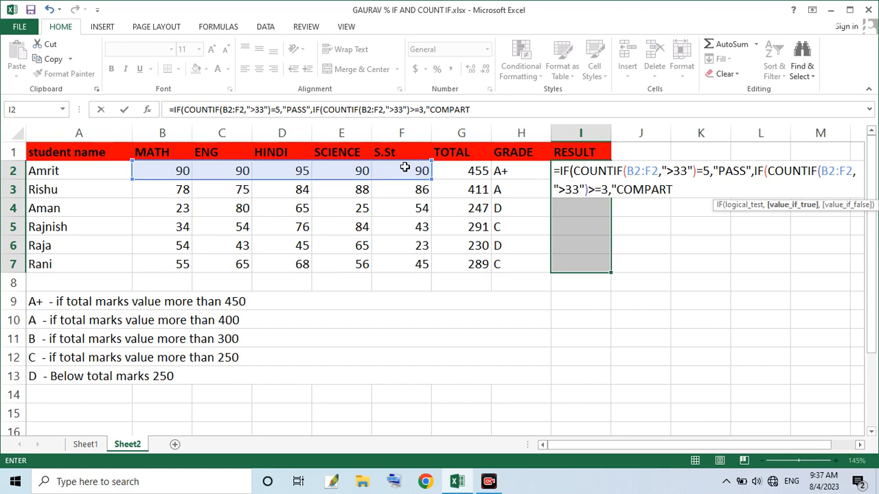
pyautogui.write('MENT"')
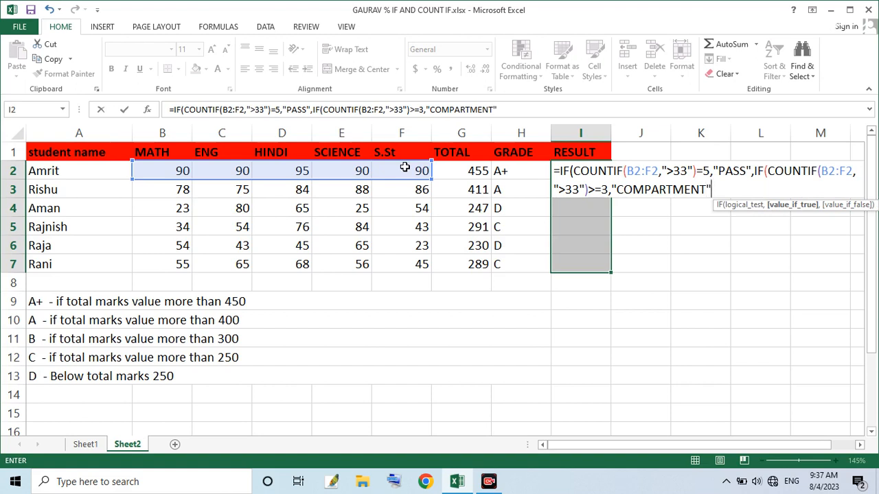
pyautogui.write(',')
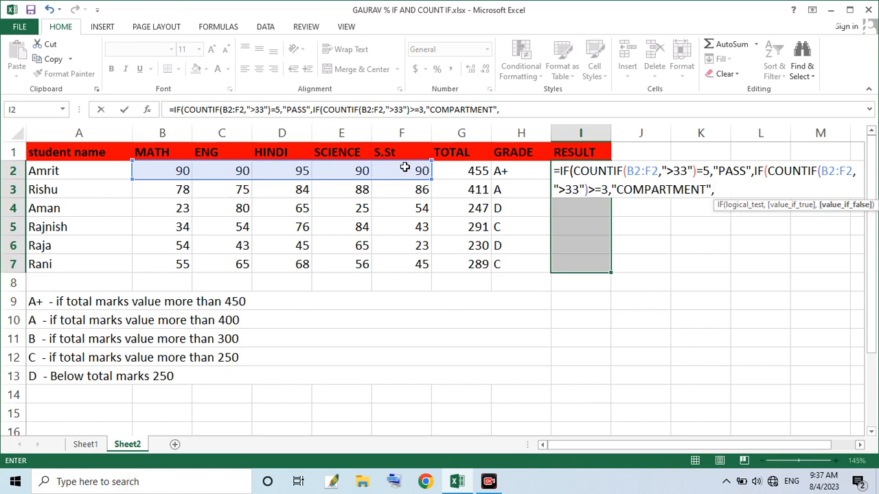
# Step: Nest a third IF as the false value of the second IF in the I2 formula, testing COUNTIF(B2:F2,">33")
pyautogui.write('IF(')
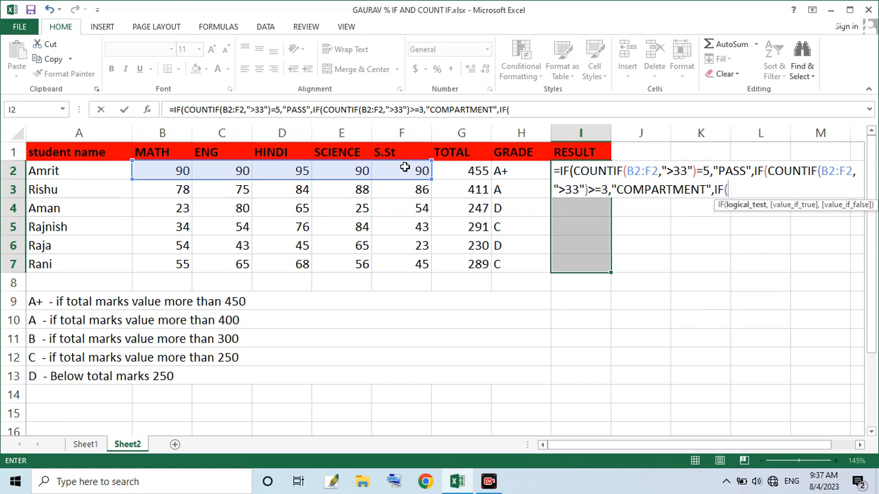
pyautogui.write('COUNT')
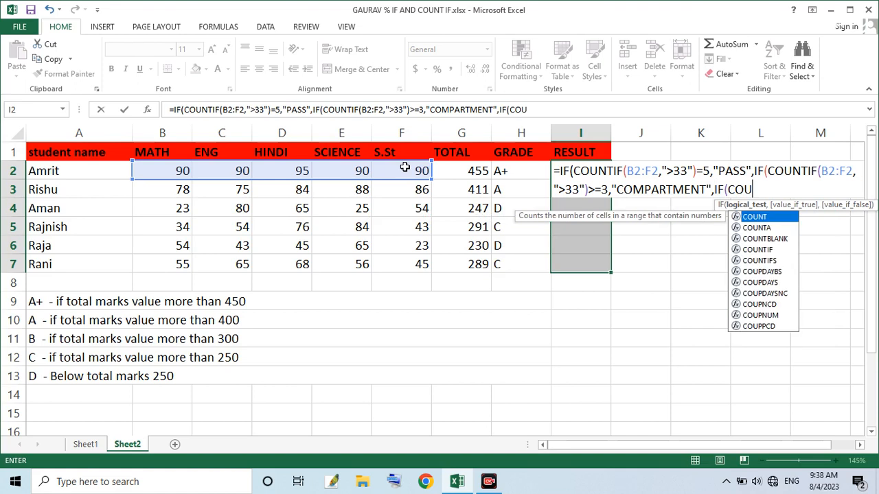
pyautogui.write('IF')
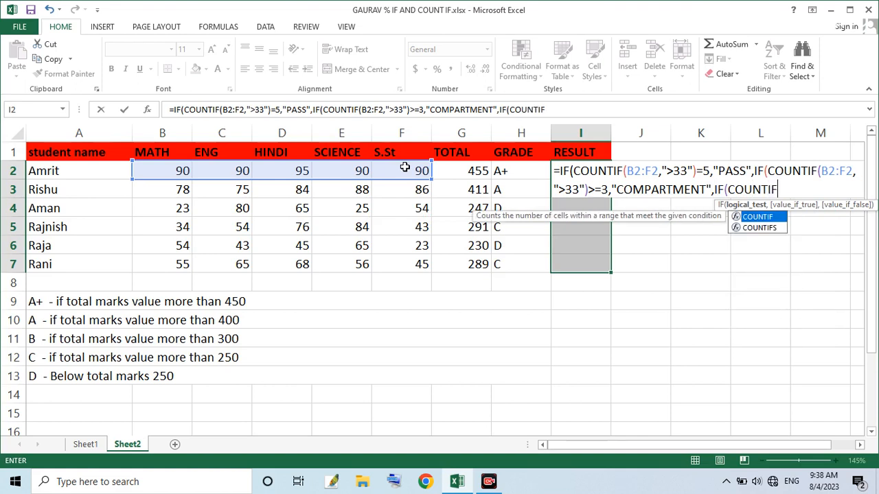
pyautogui.write('(')
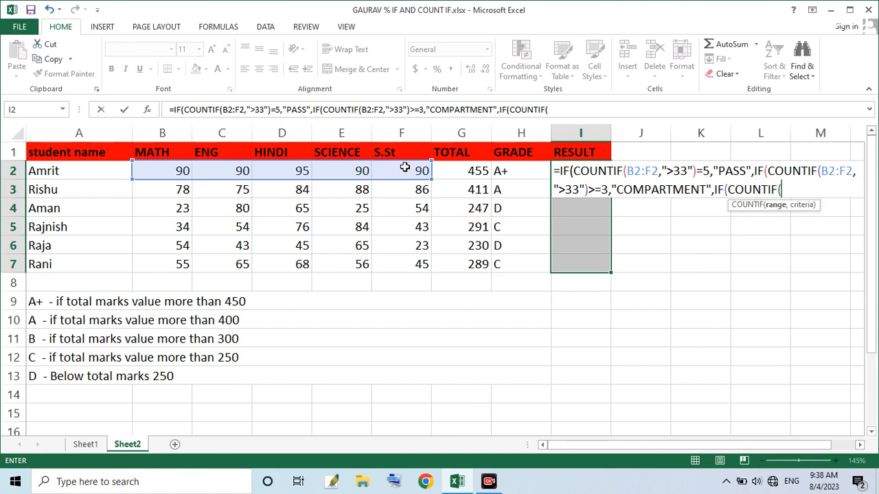
pyautogui.write('B')
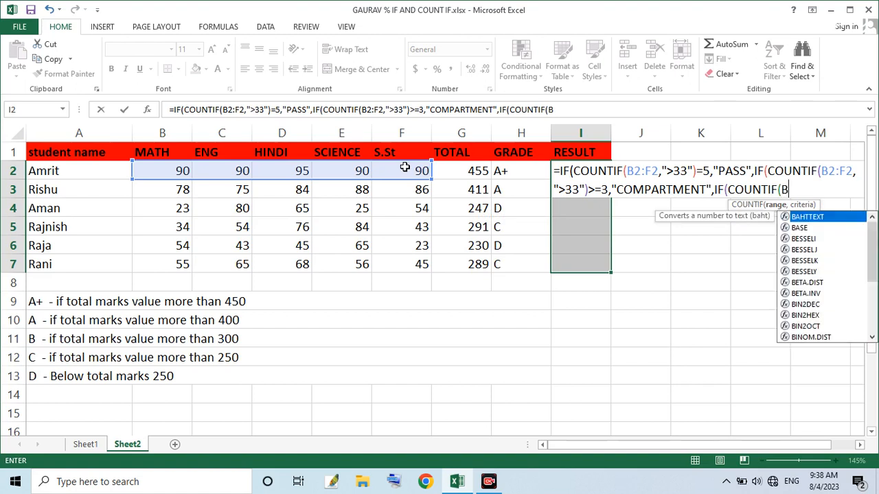
pyautogui.write('2')
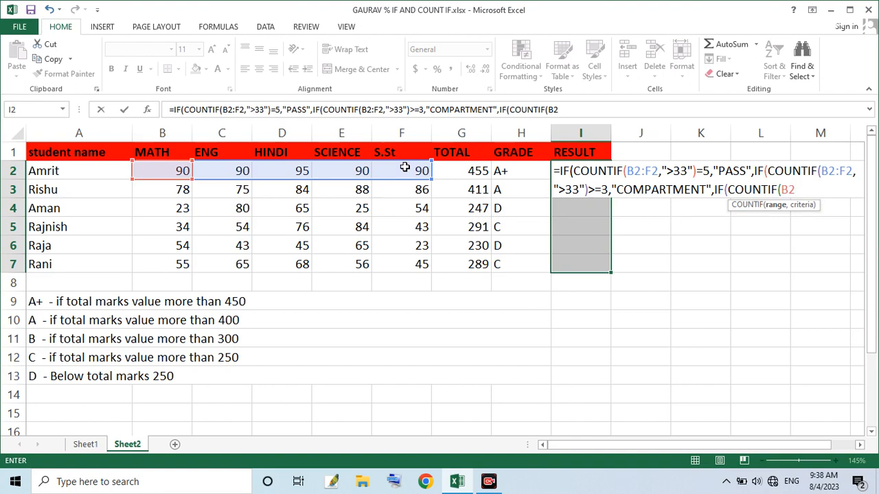
pyautogui.write(':F')
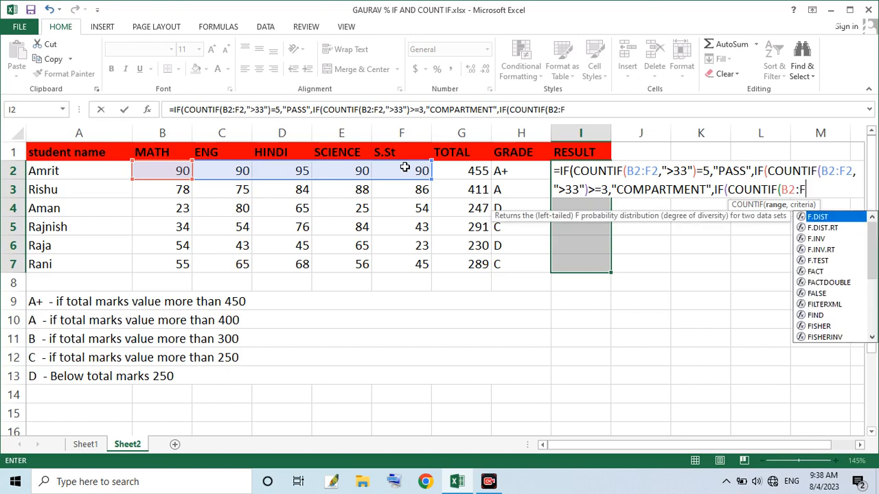
pyautogui.write('2')
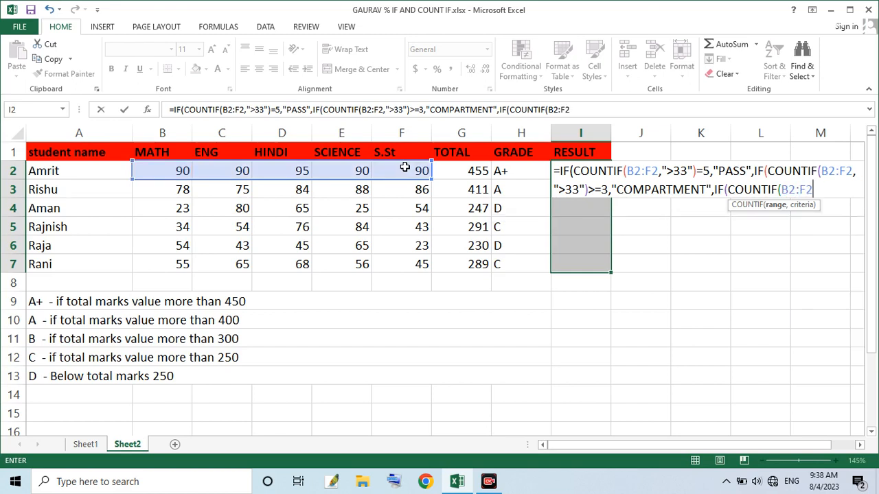
pyautogui.write(',">33')
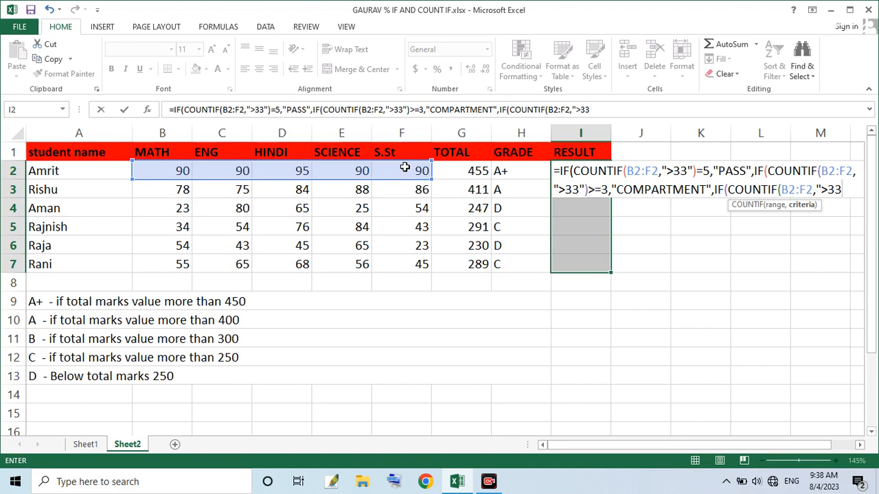
pyautogui.write('")')
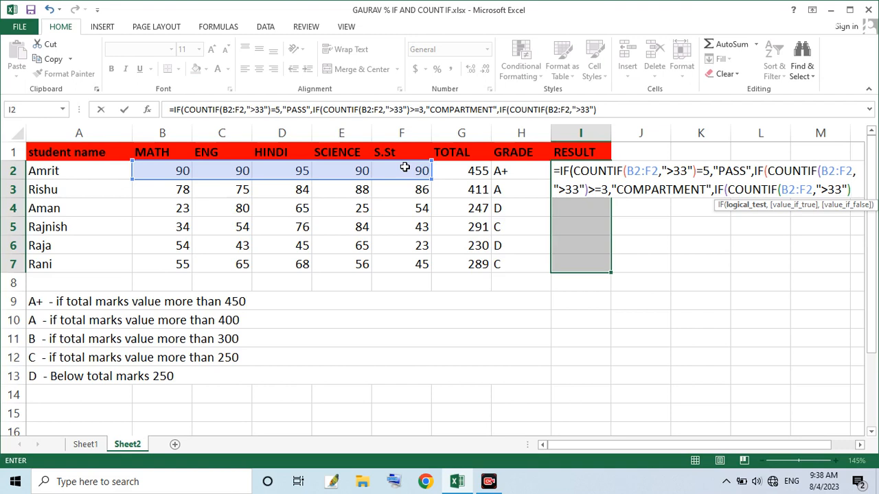
# Step: Complete the third IF with <3 and true value "FAIL", close all brackets, and enter the formula across I2:I7
pyautogui.write('<3')
pyautogui.write(',')
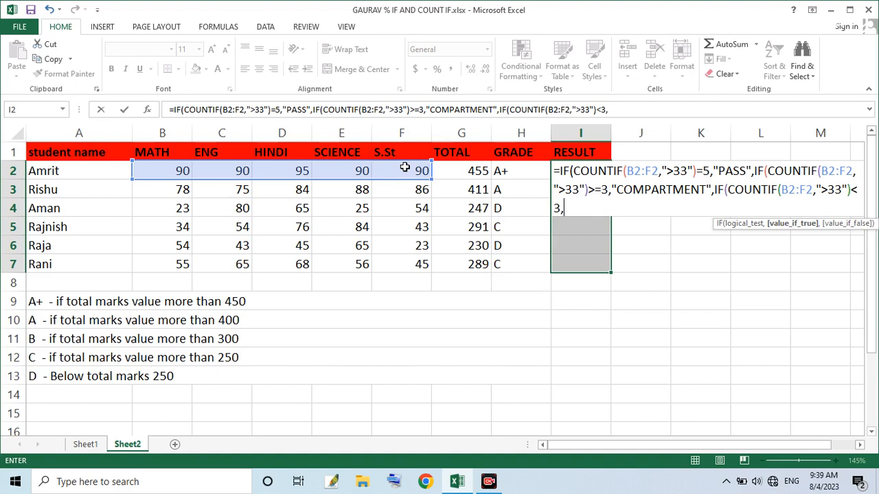
pyautogui.write('"FAIL"')
pyautogui.write(')))')
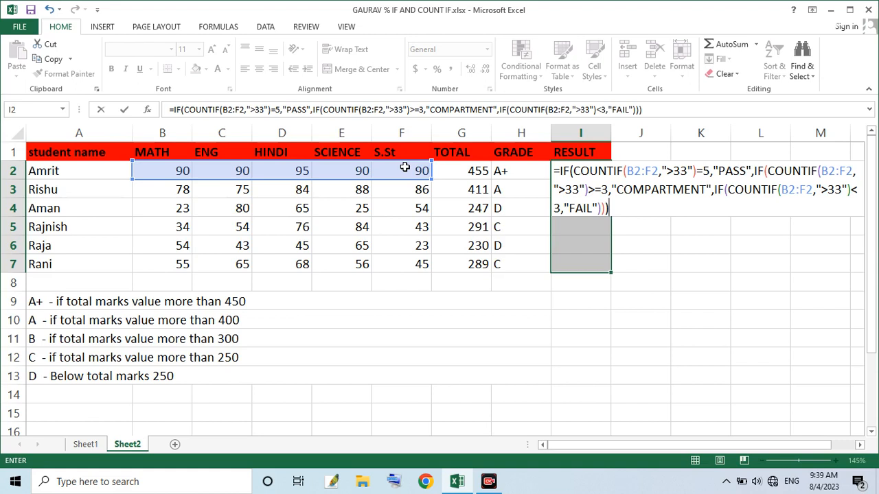
pyautogui.hotkey('ctrl', 'Return')
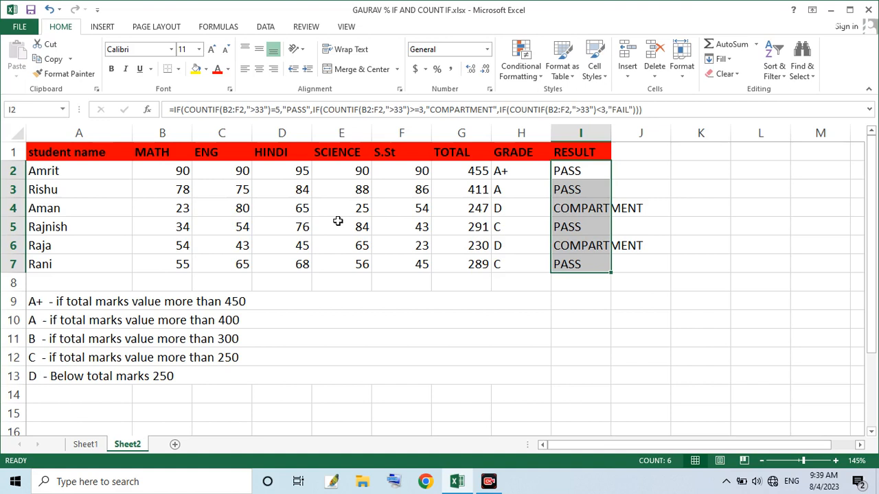
# Step: Set the HINDI mark in D4 to 30 to test the RESULT formula
pyautogui.click(302, 210)
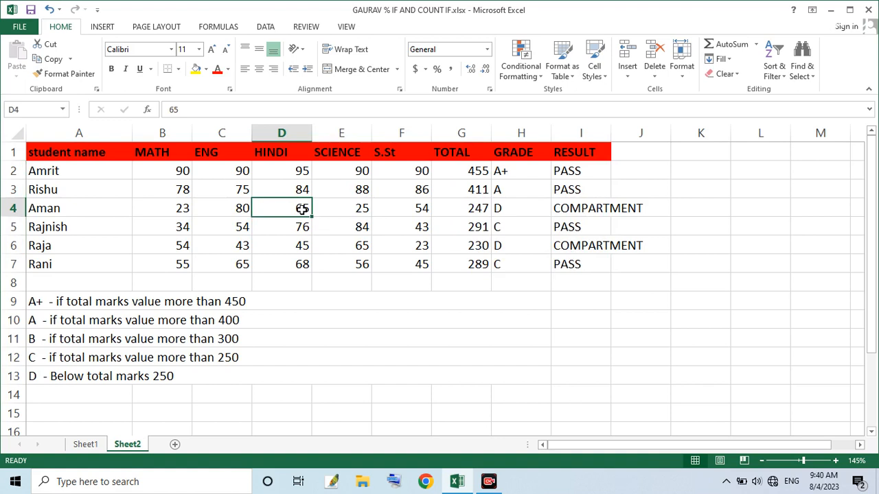
pyautogui.write('30')
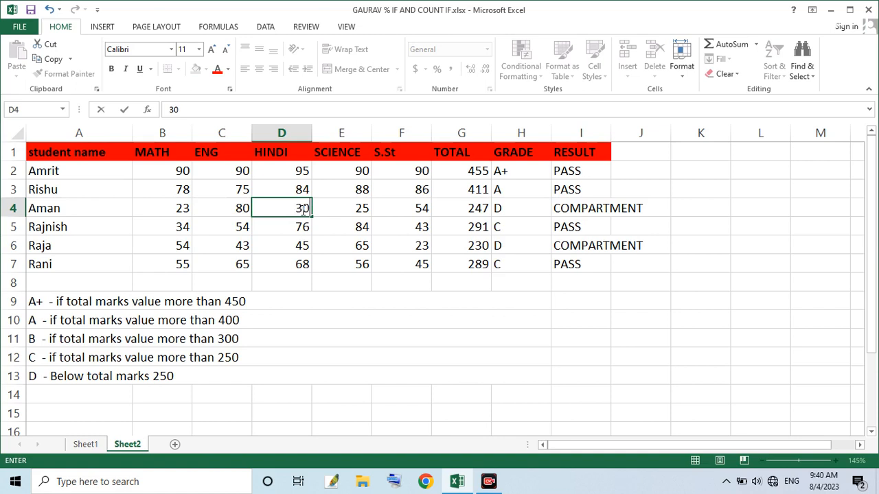
pyautogui.press('Return')
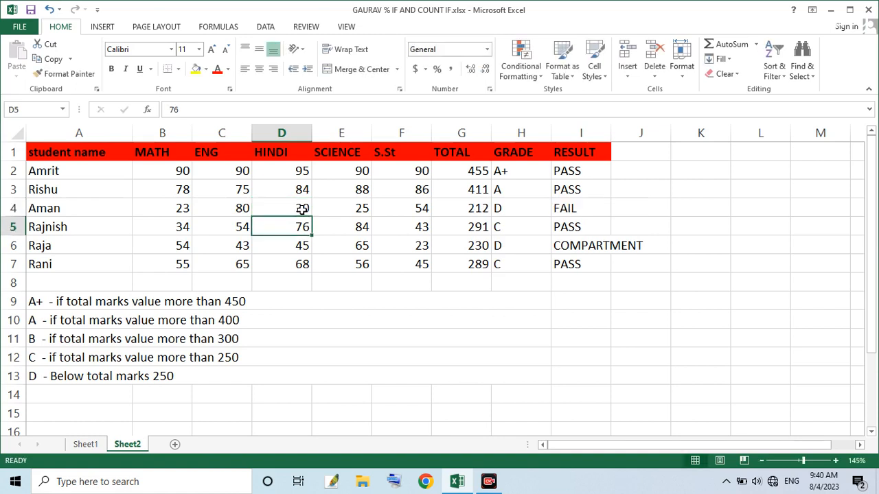